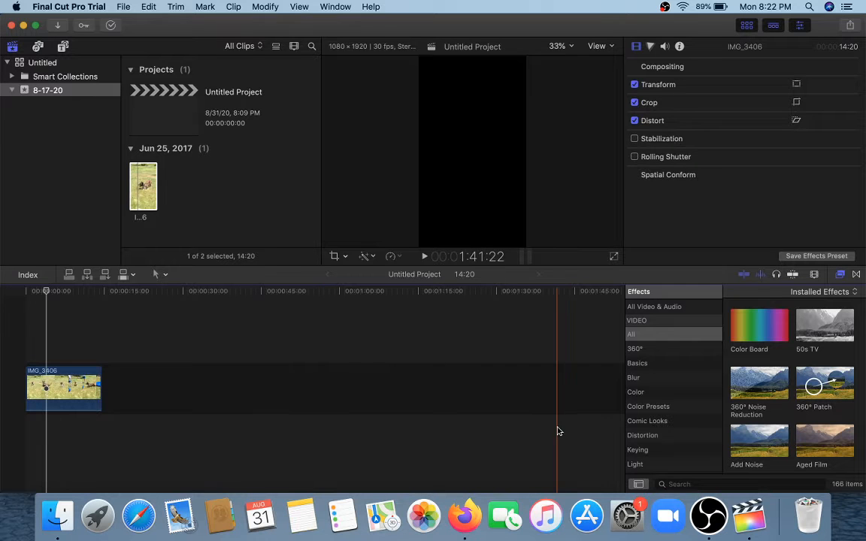
Step: Apply the Film Noir effect from the Stylize video effects to the IMG_3406 clip in the timeline
{"action": "scroll", "coordinate": [680, 429], "scroll_direction": "down", "scroll_amount": 3}
{"action": "scroll", "coordinate": [684, 428], "scroll_direction": "down", "scroll_amount": 2}
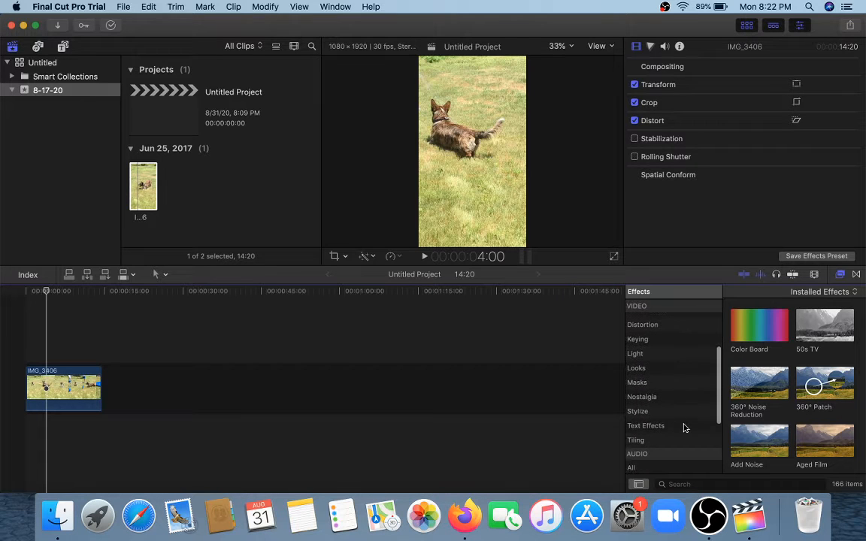
{"action": "left_click", "coordinate": [681, 411]}
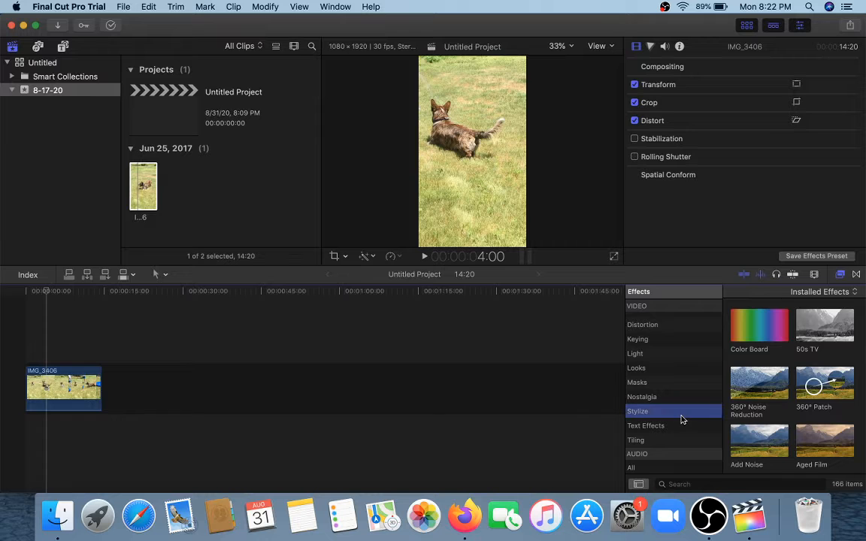
{"action": "scroll", "coordinate": [773, 406], "scroll_direction": "down", "scroll_amount": 2}
{"action": "scroll", "coordinate": [772, 406], "scroll_direction": "down", "scroll_amount": 3}
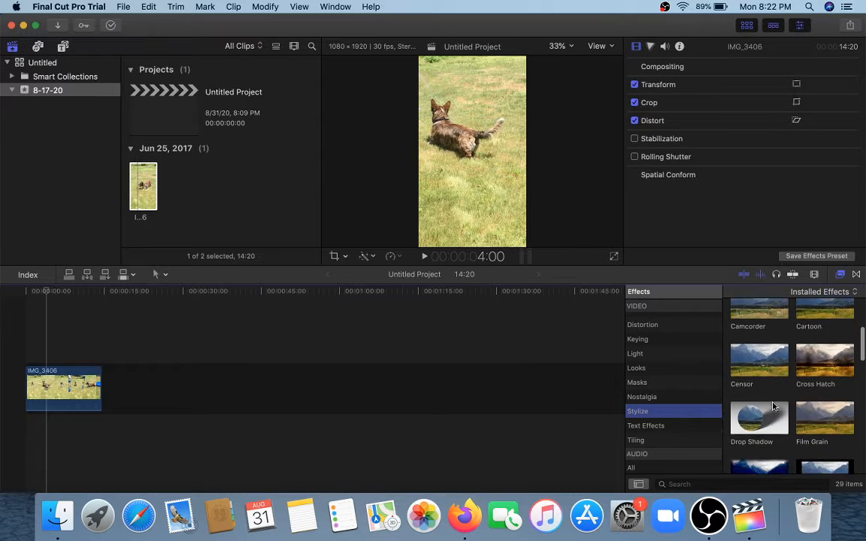
{"action": "left_click", "coordinate": [769, 417]}
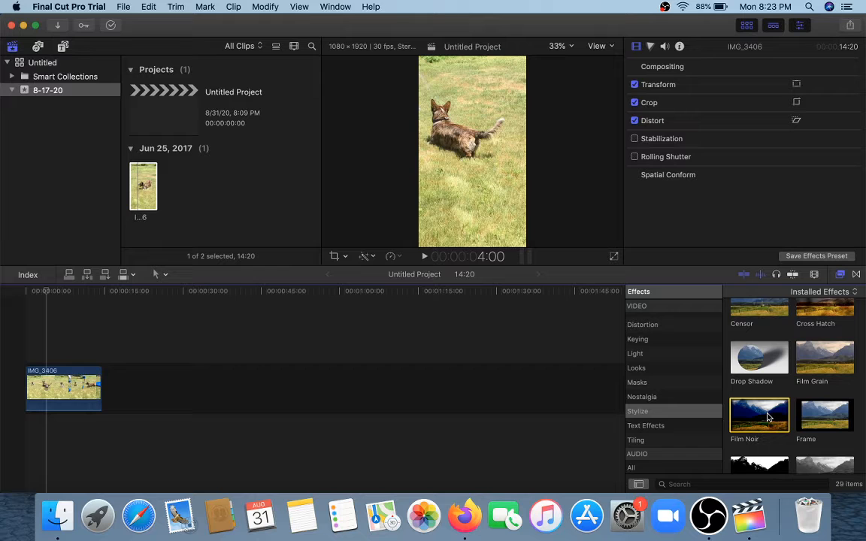
{"action": "left_click_drag", "start_coordinate": [768, 418], "coordinate": [69, 388]}
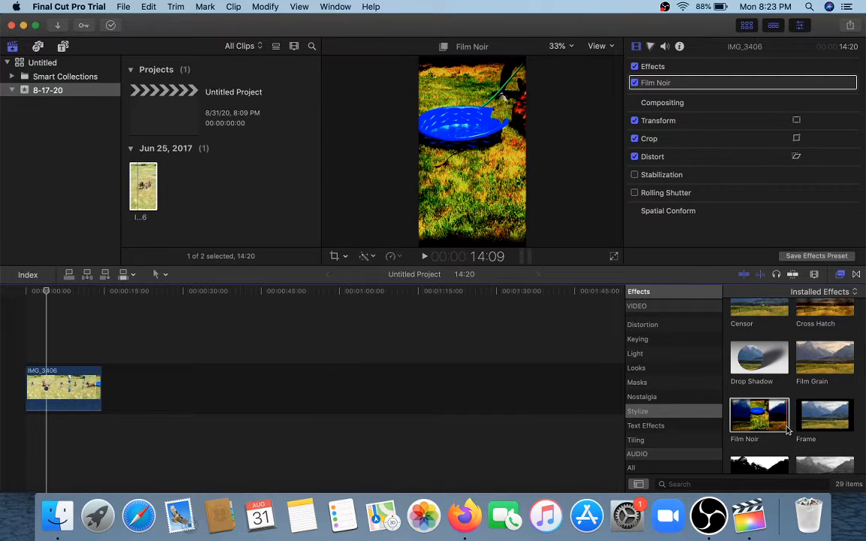
Step: Add the Vignette effect from the Stylize category to the IMG_3406 clip
{"action": "scroll", "coordinate": [787, 430], "scroll_direction": "down", "scroll_amount": 10}
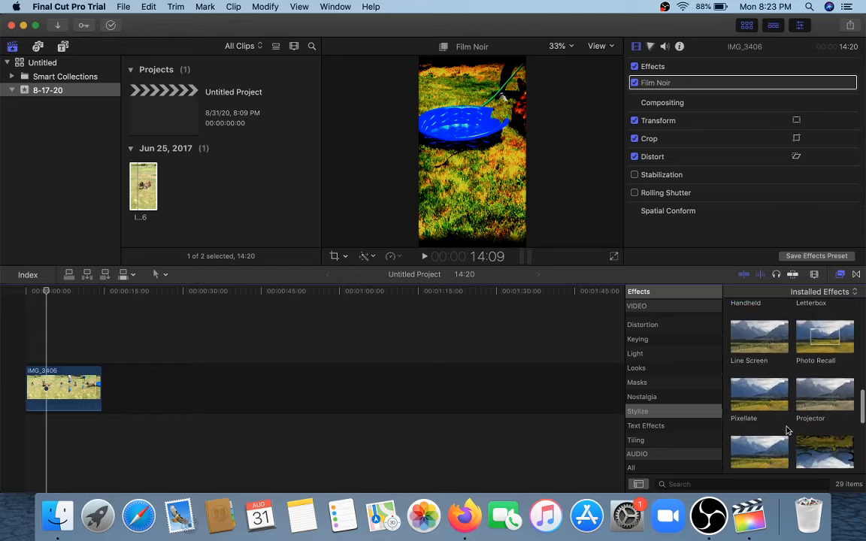
{"action": "scroll", "coordinate": [787, 430], "scroll_direction": "down", "scroll_amount": 4}
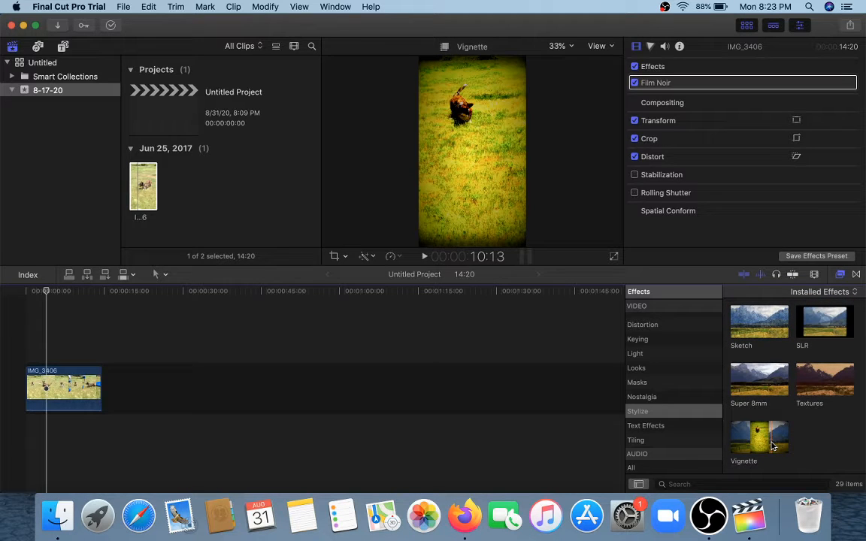
{"action": "double_click", "coordinate": [759, 437]}
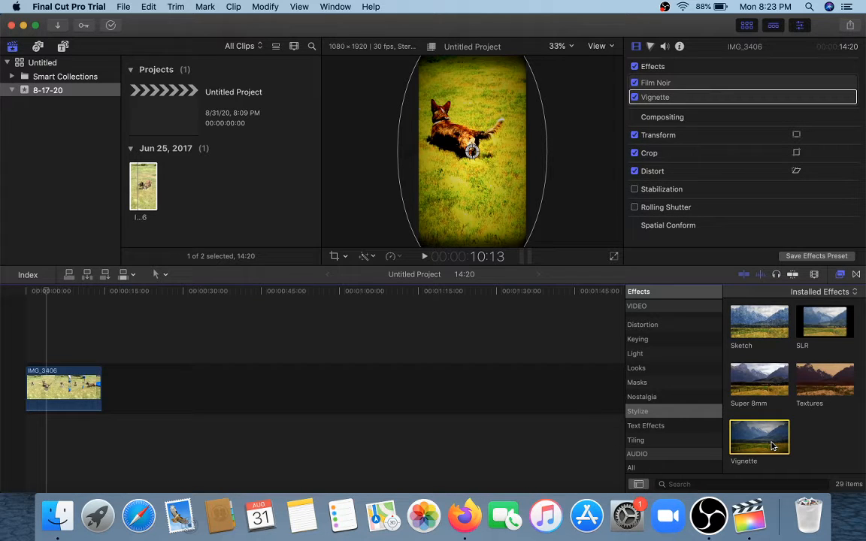
{"action": "left_click", "coordinate": [747, 82]}
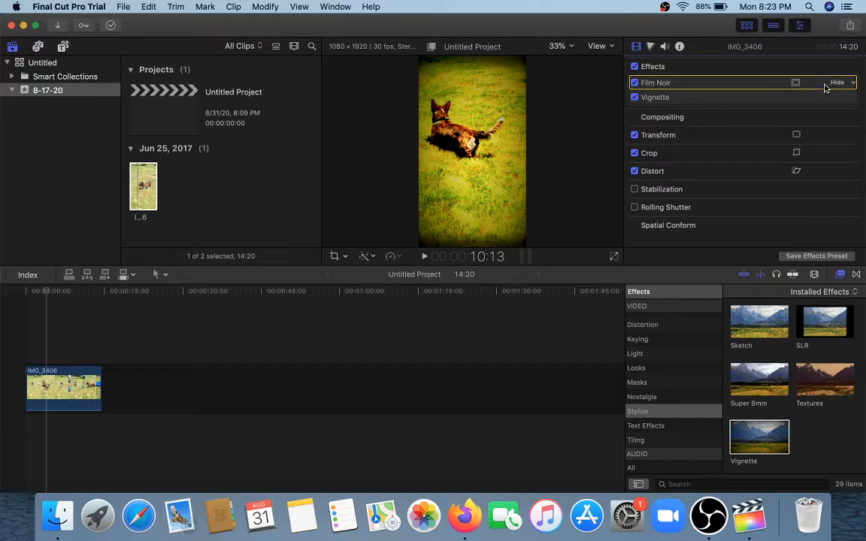
{"action": "left_click", "coordinate": [796, 84]}
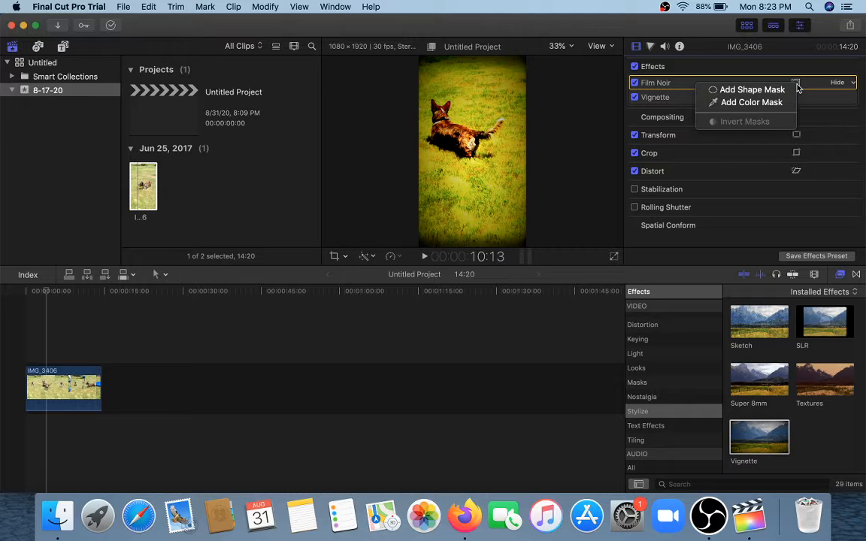
{"action": "left_click", "coordinate": [797, 87]}
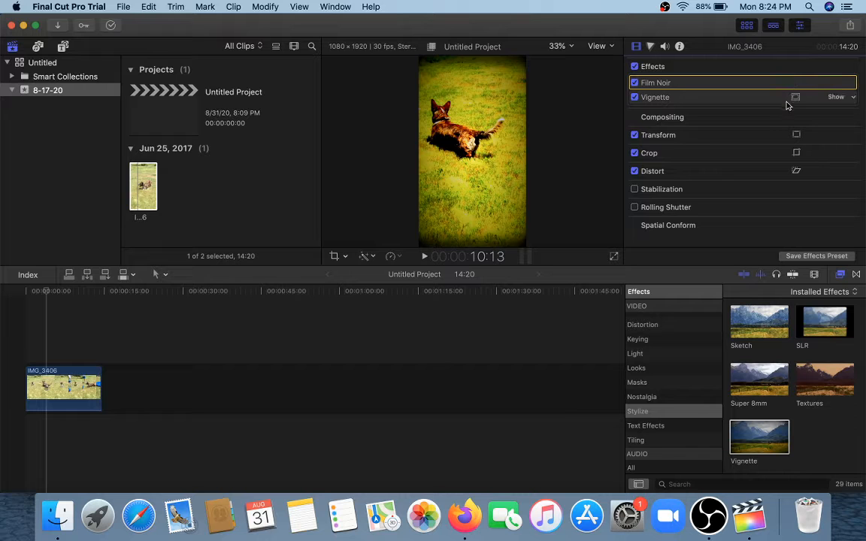
Step: Show the Vignette effect's parameters and set its Size to 1.48, keeping Darken at 1.0
{"action": "left_click", "coordinate": [774, 99]}
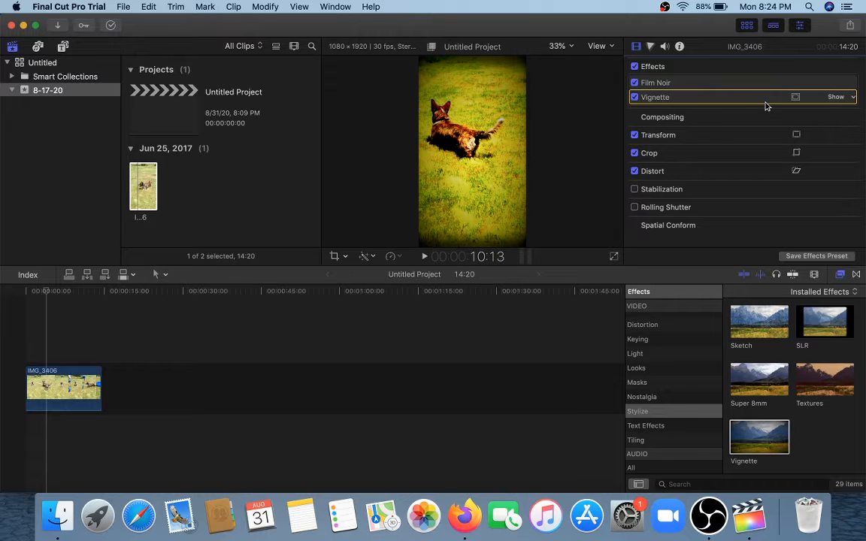
{"action": "left_click", "coordinate": [834, 98]}
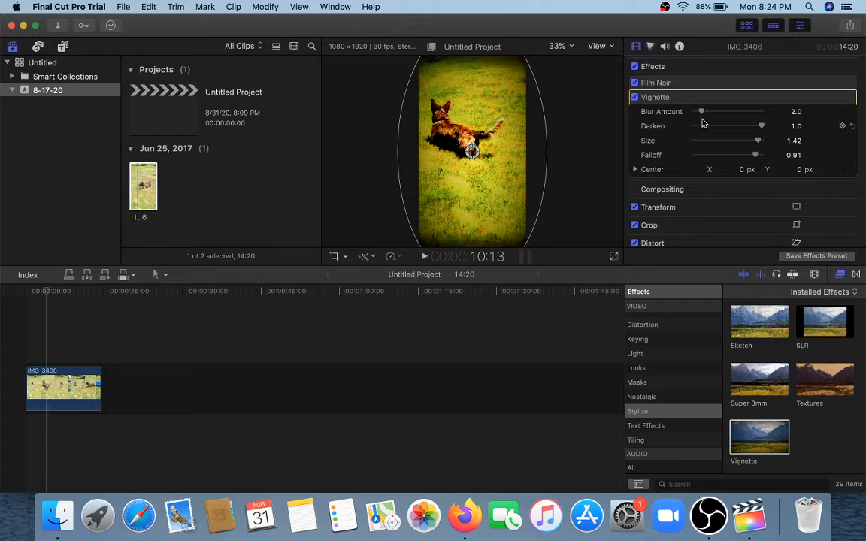
{"action": "mouse_move", "coordinate": [702, 117]}
{"action": "left_mouse_down"}
{"action": "mouse_move", "coordinate": [773, 113]}
{"action": "mouse_move", "coordinate": [703, 120]}
{"action": "left_mouse_up"}
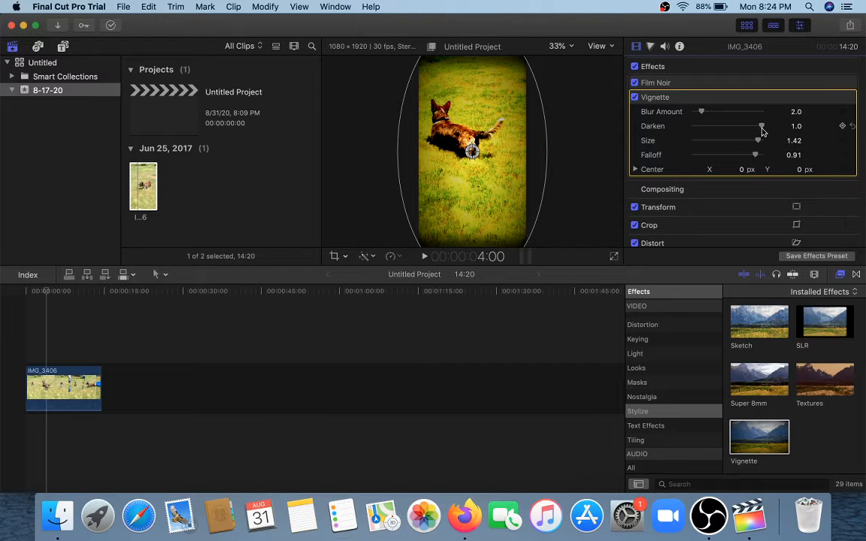
{"action": "left_click_drag", "start_coordinate": [761, 126], "coordinate": [812, 128]}
{"action": "left_click_drag", "start_coordinate": [760, 144], "coordinate": [766, 143]}
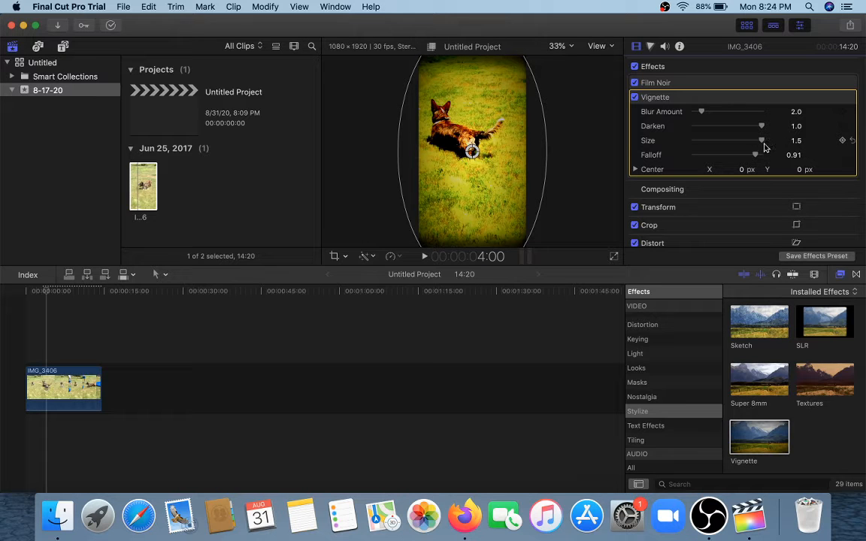
{"action": "left_click_drag", "start_coordinate": [762, 147], "coordinate": [761, 147]}
Step: Set the Vignette effect's Falloff to 0.87
{"action": "scroll", "coordinate": [729, 162], "scroll_direction": "down", "scroll_amount": 1}
{"action": "scroll", "coordinate": [729, 161], "scroll_direction": "down", "scroll_amount": 1}
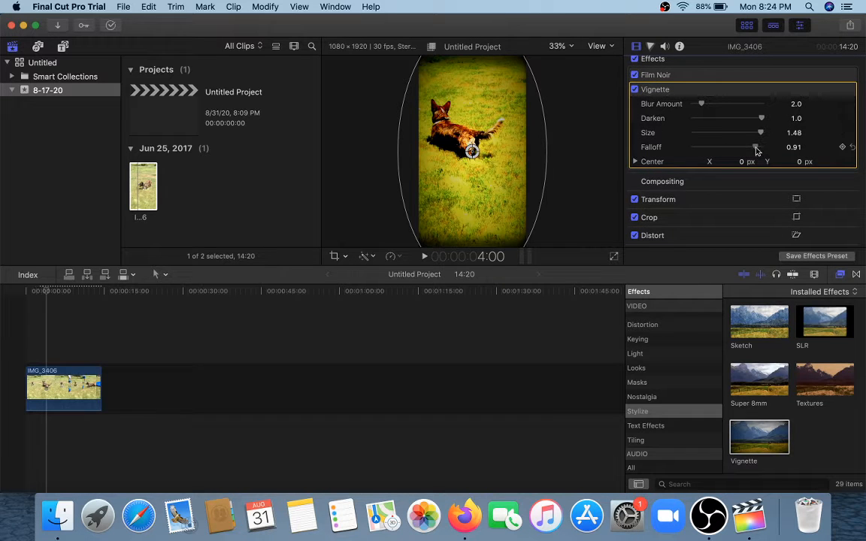
{"action": "mouse_move", "coordinate": [756, 148]}
{"action": "left_mouse_down"}
{"action": "mouse_move", "coordinate": [731, 149]}
{"action": "mouse_move", "coordinate": [754, 148]}
{"action": "left_mouse_up"}
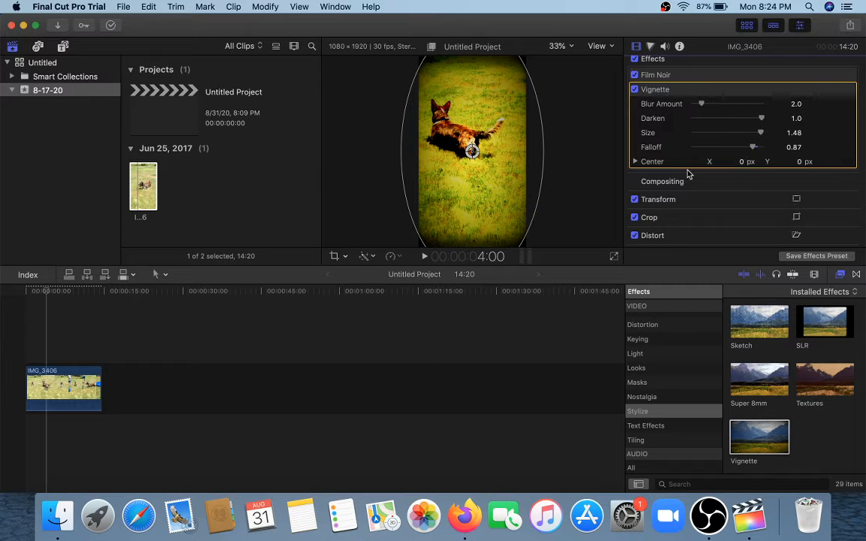
{"action": "scroll", "coordinate": [694, 151], "scroll_direction": "down", "scroll_amount": 1}
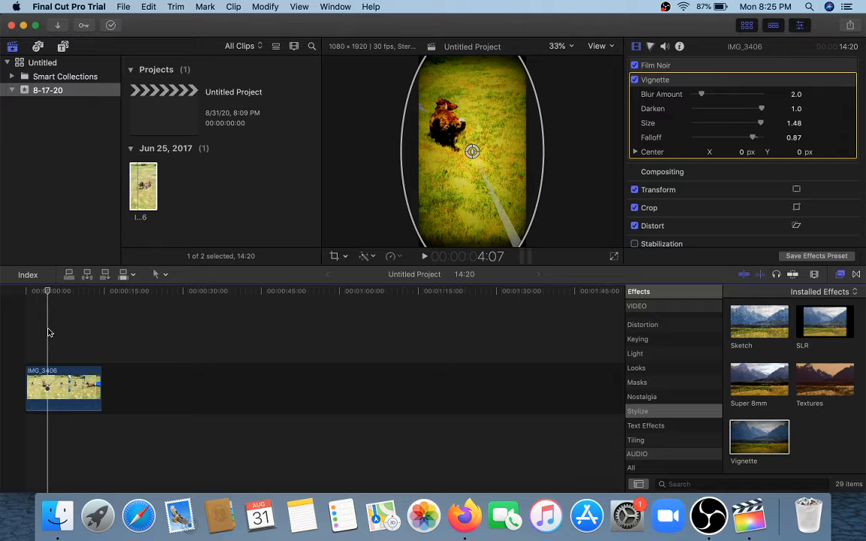
Step: Open the Sound Effects library and sort its sounds by time in ascending order
{"action": "left_click", "coordinate": [38, 47]}
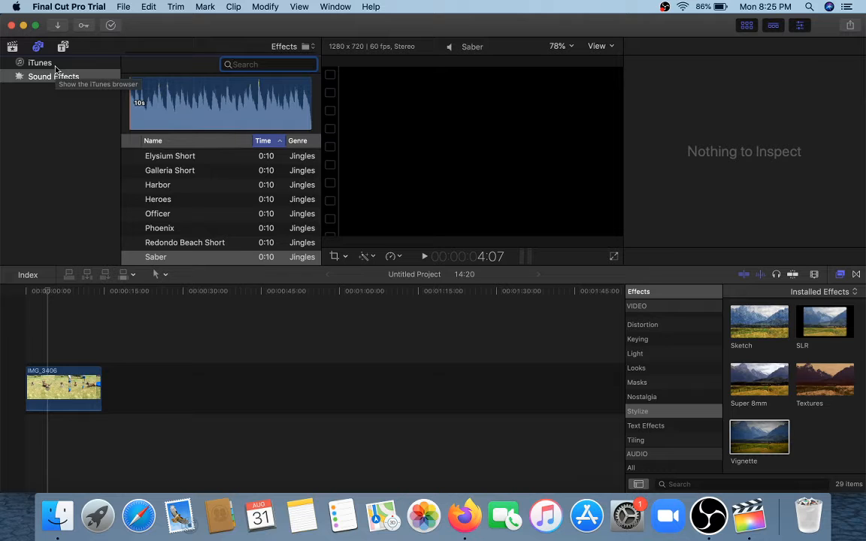
{"action": "left_click", "coordinate": [54, 67]}
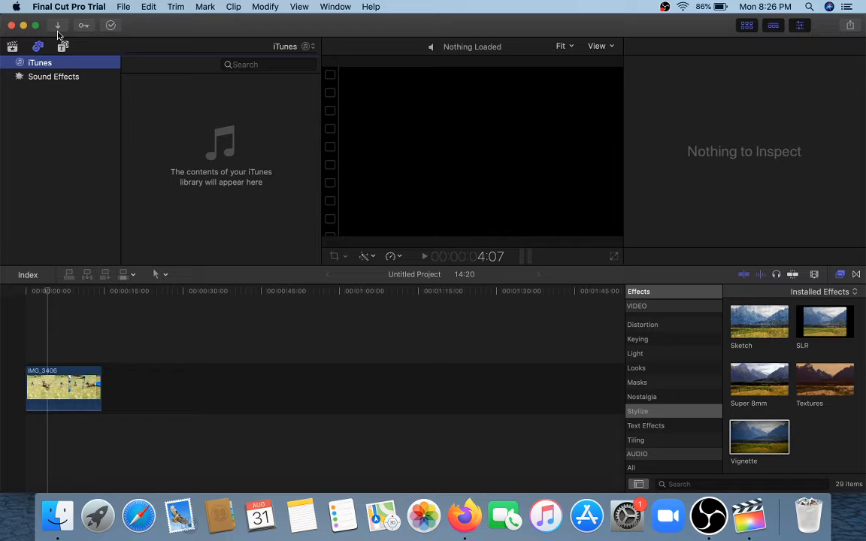
{"action": "left_click", "coordinate": [57, 76]}
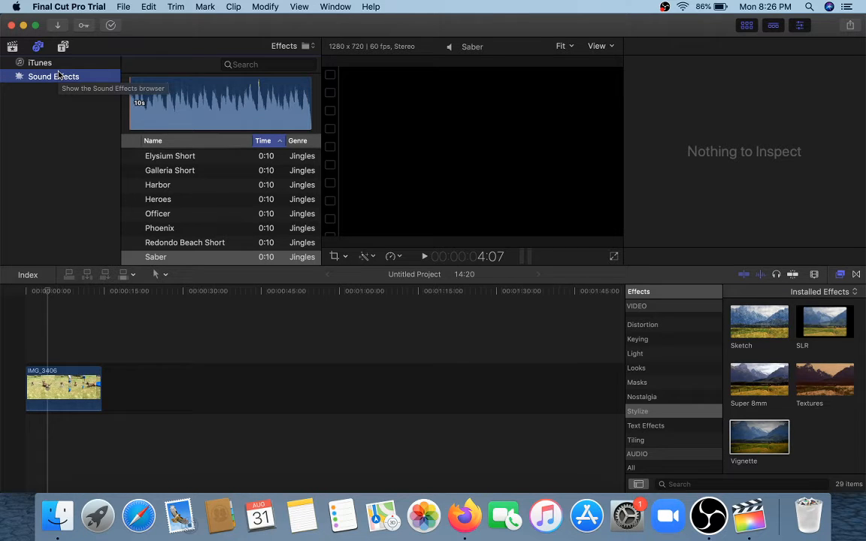
{"action": "left_click", "coordinate": [278, 143]}
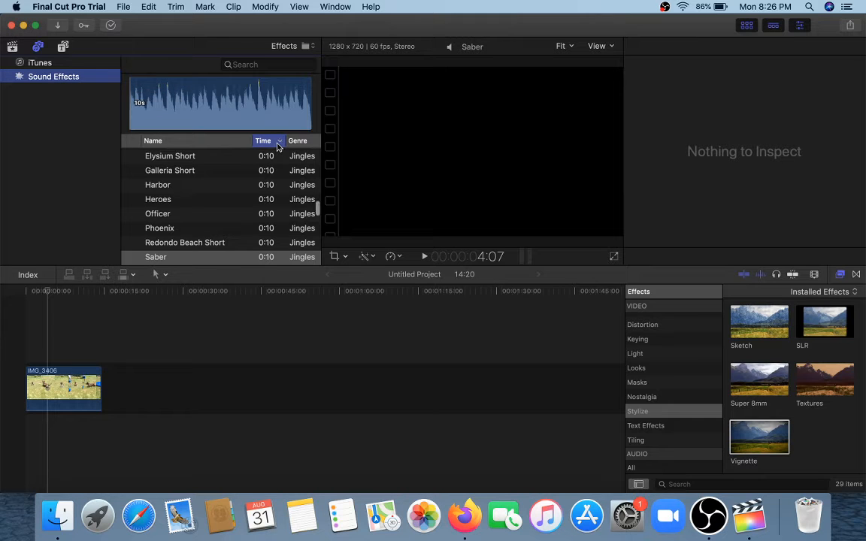
{"action": "left_click", "coordinate": [278, 147]}
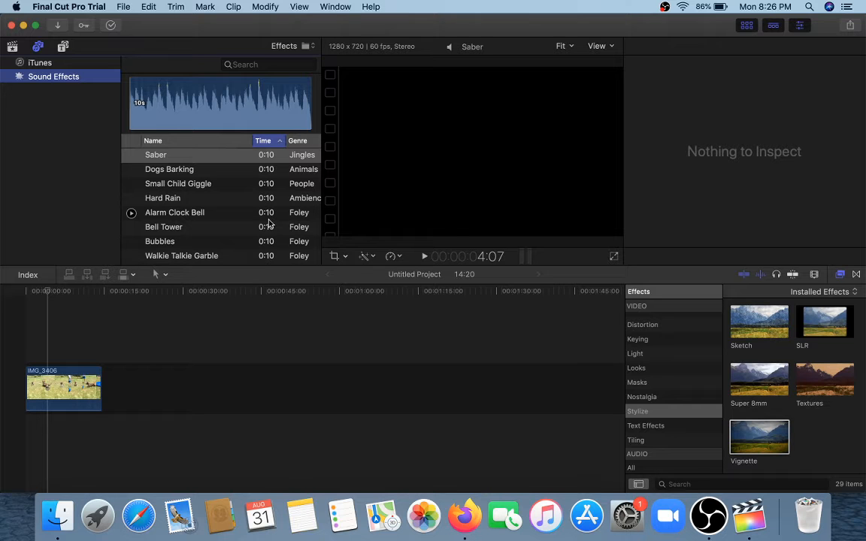
Step: Look through the sound effects by duration for a sound that suits the IMG_3406 clip
{"action": "scroll", "coordinate": [269, 224], "scroll_direction": "down", "scroll_amount": 5}
{"action": "scroll", "coordinate": [269, 224], "scroll_direction": "down", "scroll_amount": 15}
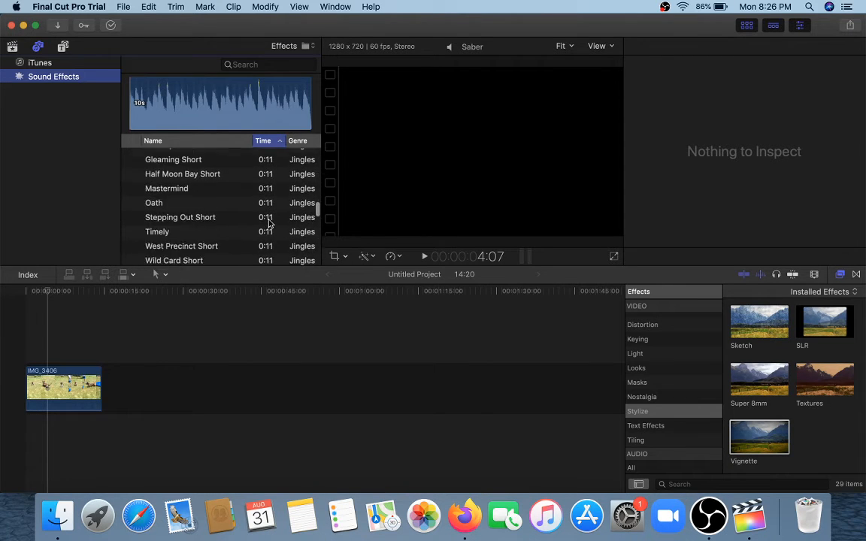
{"action": "scroll", "coordinate": [269, 224], "scroll_direction": "down", "scroll_amount": 10}
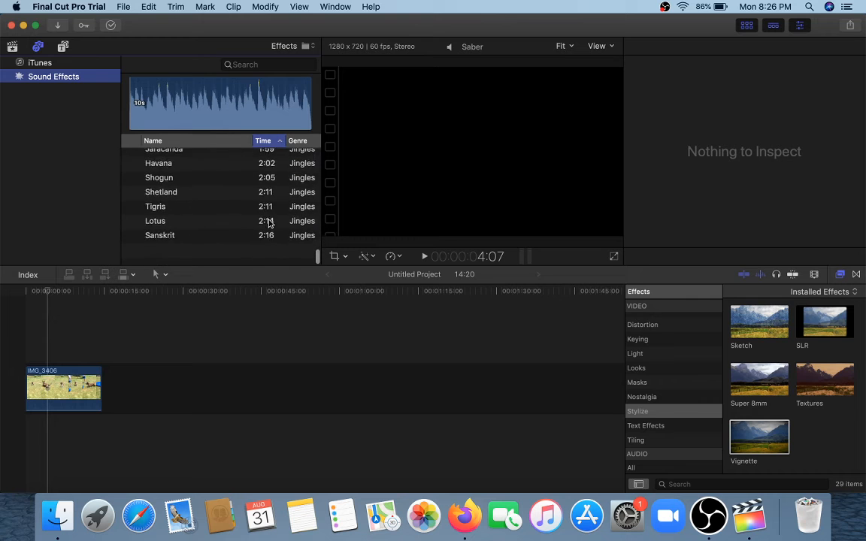
{"action": "scroll", "coordinate": [269, 224], "scroll_direction": "up", "scroll_amount": 20}
{"action": "scroll", "coordinate": [269, 224], "scroll_direction": "up", "scroll_amount": 20}
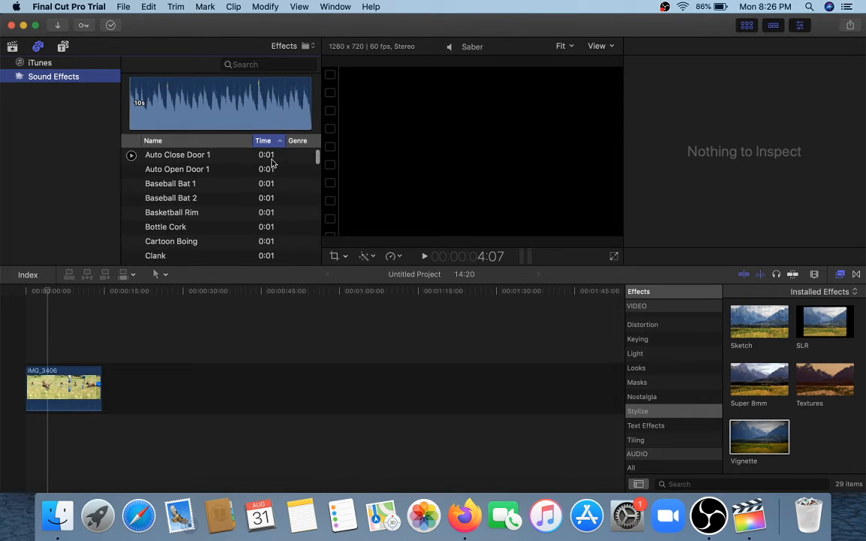
{"action": "scroll", "coordinate": [264, 199], "scroll_direction": "down", "scroll_amount": 2}
{"action": "scroll", "coordinate": [262, 203], "scroll_direction": "down", "scroll_amount": 2}
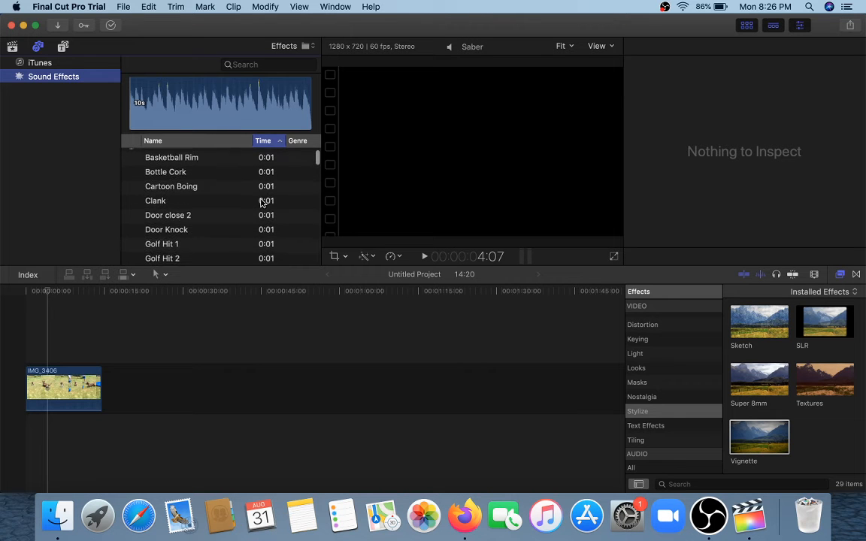
{"action": "left_click", "coordinate": [88, 376]}
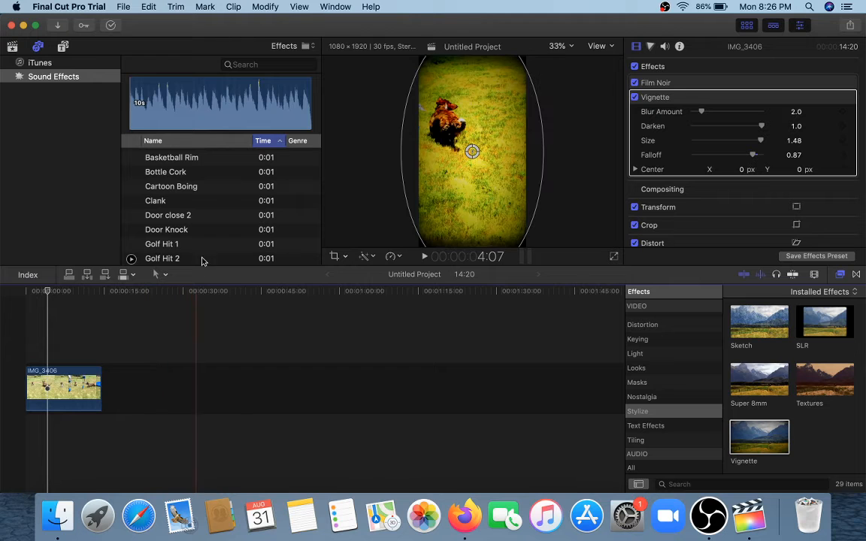
{"action": "scroll", "coordinate": [220, 237], "scroll_direction": "down", "scroll_amount": 5}
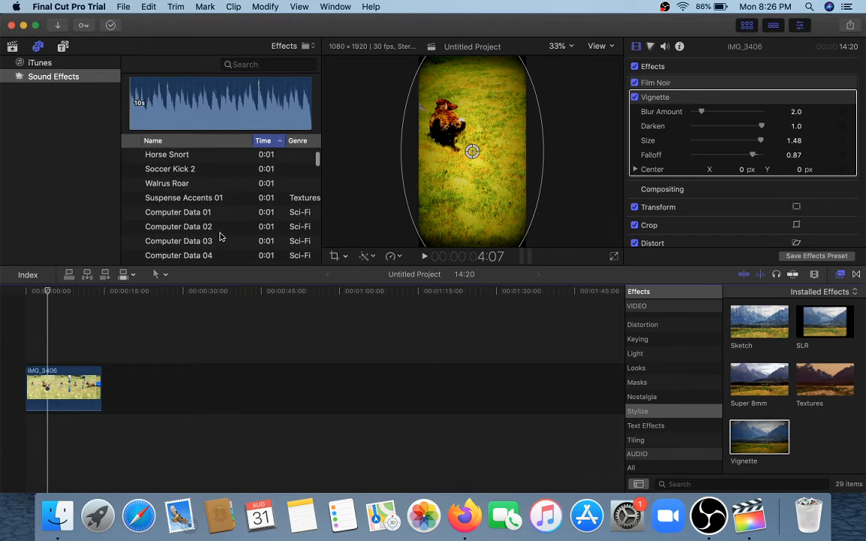
{"action": "scroll", "coordinate": [221, 237], "scroll_direction": "down", "scroll_amount": 5}
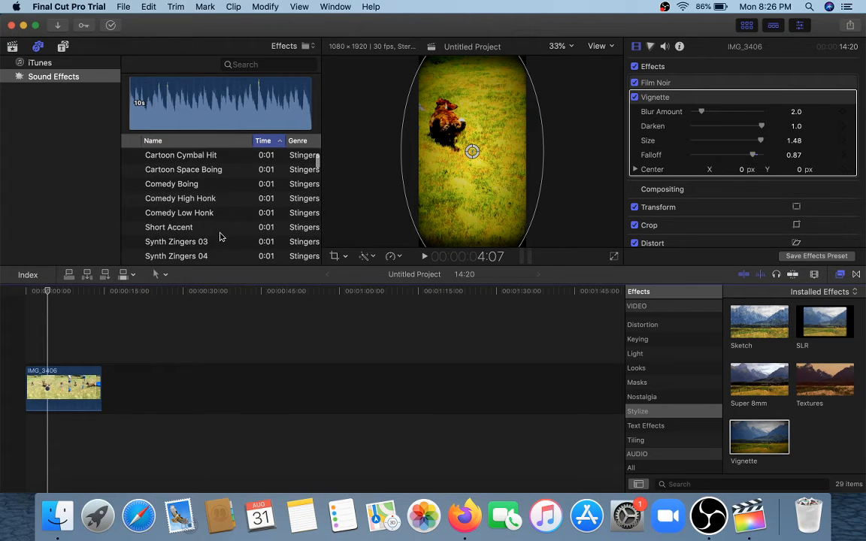
{"action": "scroll", "coordinate": [220, 238], "scroll_direction": "down", "scroll_amount": 10}
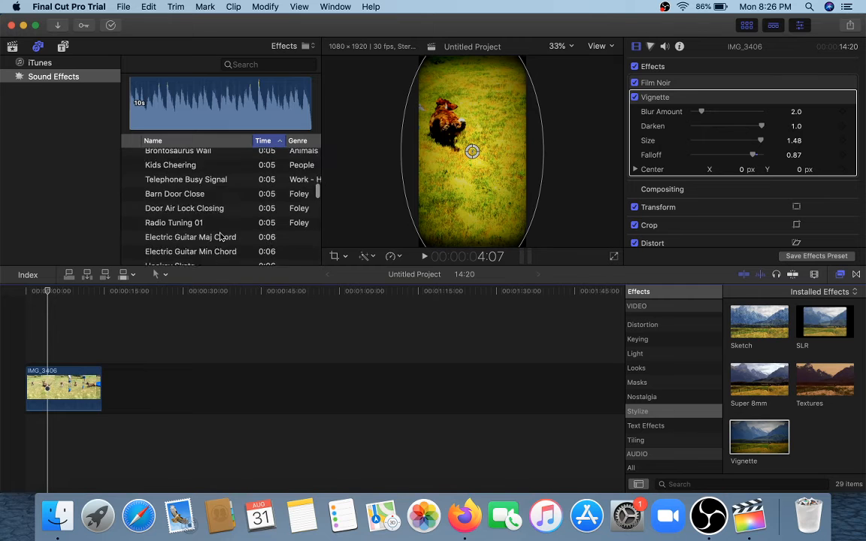
{"action": "scroll", "coordinate": [221, 238], "scroll_direction": "down", "scroll_amount": 10}
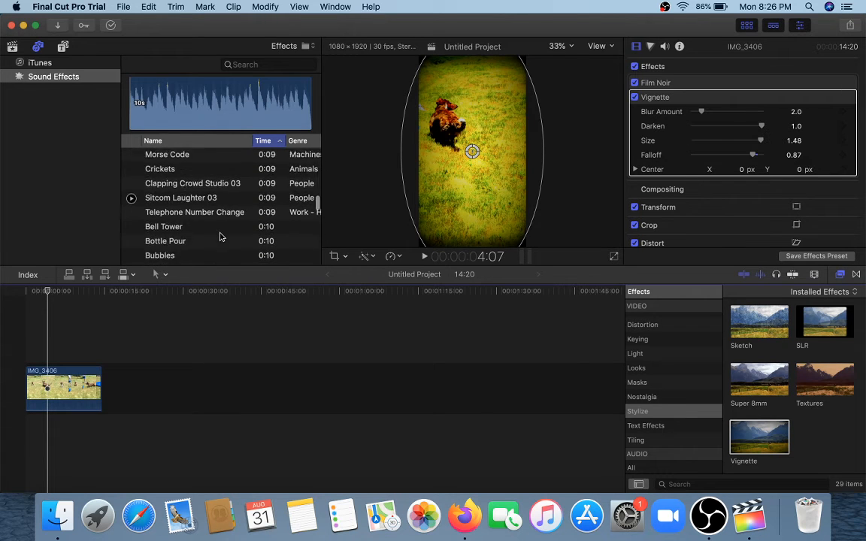
Step: Lower the system volume and audition the Heartbeat and Electric Fly By 01 sound effects
{"action": "scroll", "coordinate": [220, 237], "scroll_direction": "up", "scroll_amount": 1}
{"action": "key", "text": "XF86AudioLowerVolume"}
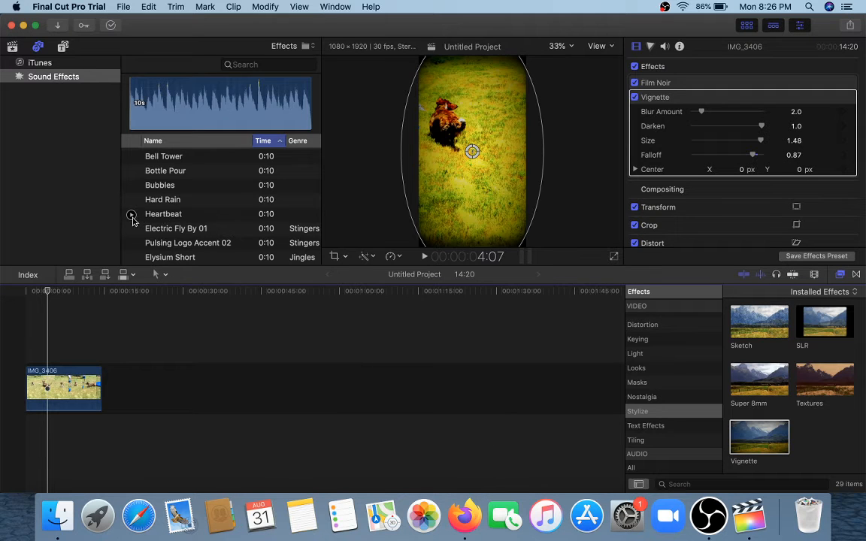
{"action": "left_click", "coordinate": [132, 215]}
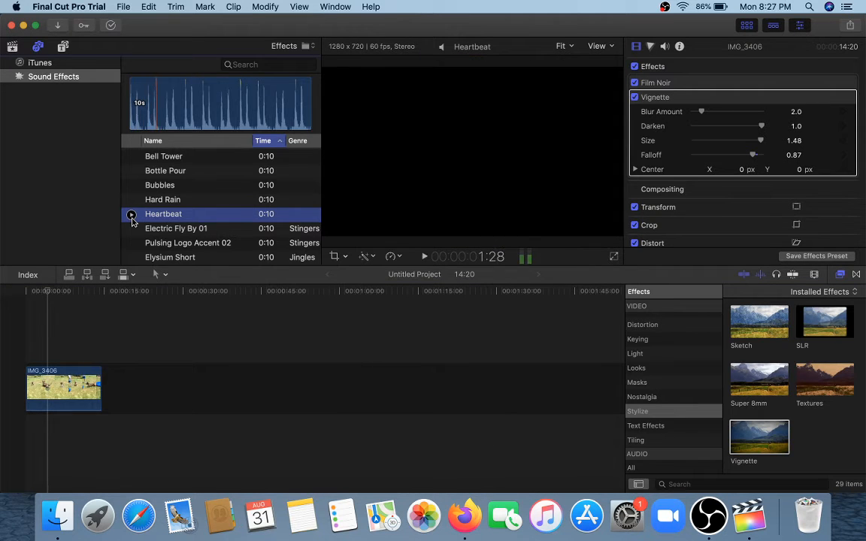
{"action": "left_click", "coordinate": [131, 215]}
{"action": "left_click", "coordinate": [131, 229]}
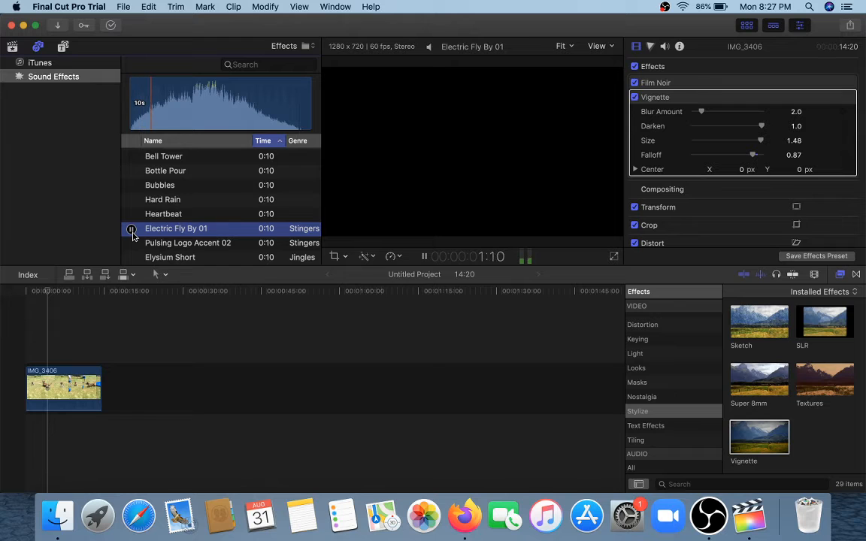
Step: Stop the Electric Fly By 01 preview and audition the Elysium Short, Galleria Short and Harbor jingles, lowering the system volume
{"action": "left_click", "coordinate": [132, 229]}
{"action": "scroll", "coordinate": [133, 235], "scroll_direction": "down", "scroll_amount": 5}
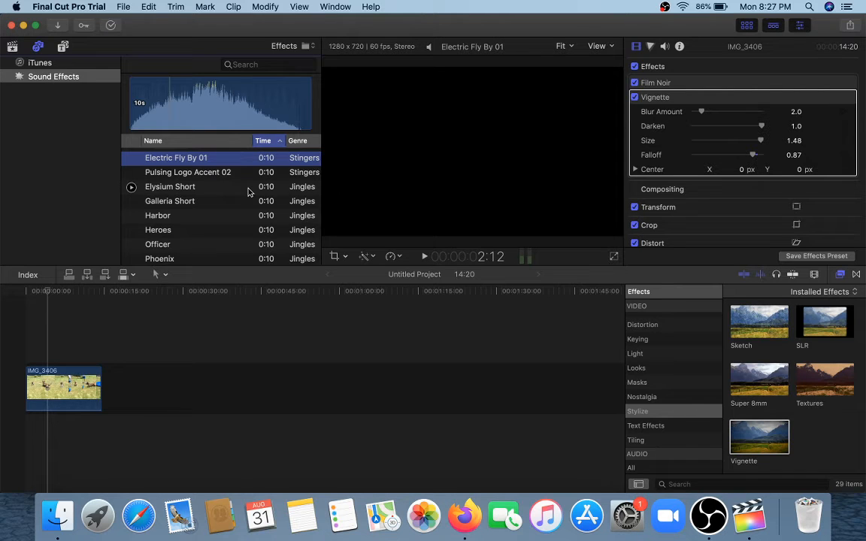
{"action": "left_click", "coordinate": [132, 189]}
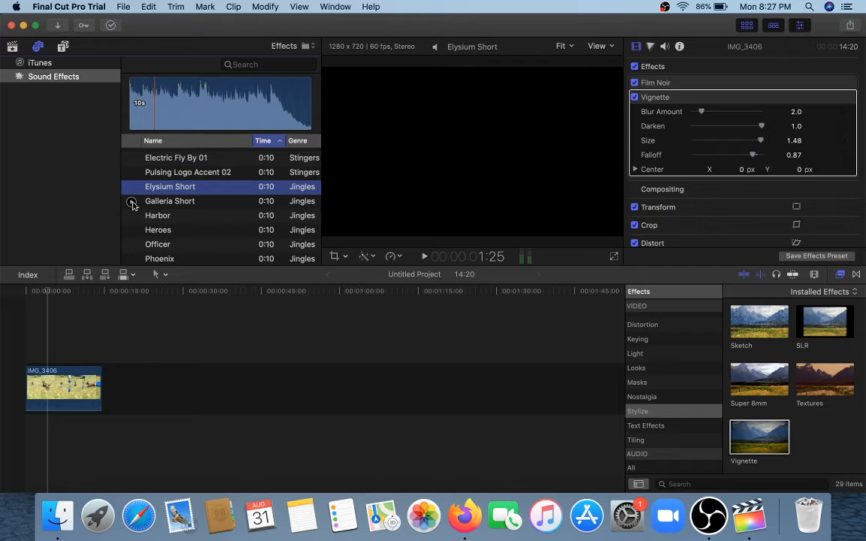
{"action": "left_click", "coordinate": [133, 203]}
{"action": "left_click", "coordinate": [132, 203]}
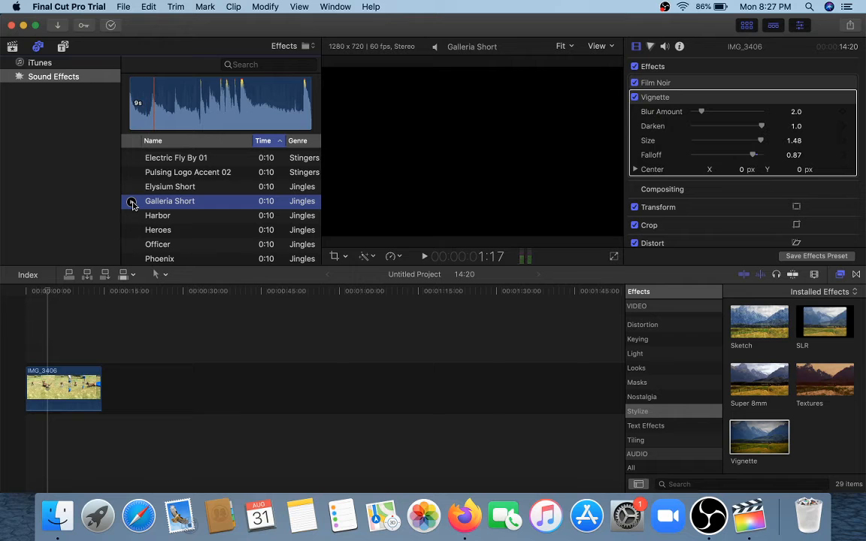
{"action": "key", "text": "XF86AudioLowerVolume"}
{"action": "left_click", "coordinate": [131, 218]}
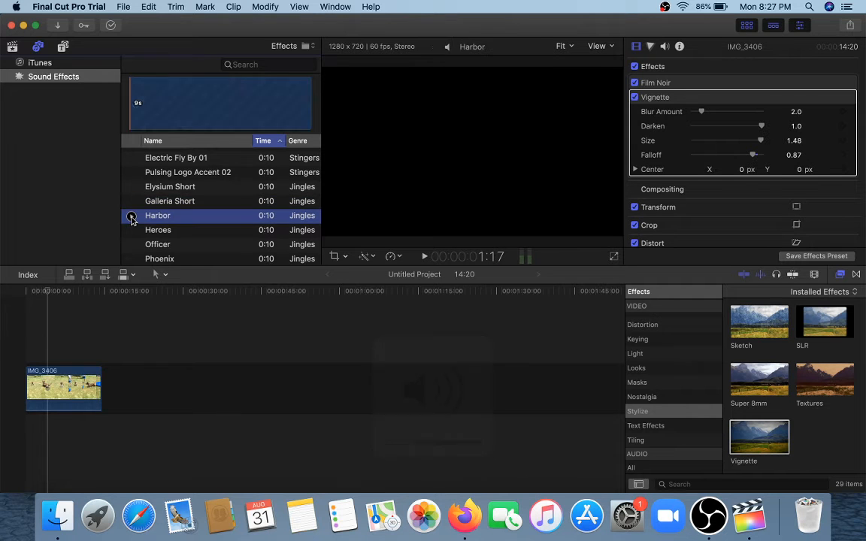
{"action": "left_click", "coordinate": [132, 218]}
Step: Audition the Heroes, Saber, Redondo Beach Short and Phoenix jingles
{"action": "scroll", "coordinate": [132, 218], "scroll_direction": "down", "scroll_amount": 1}
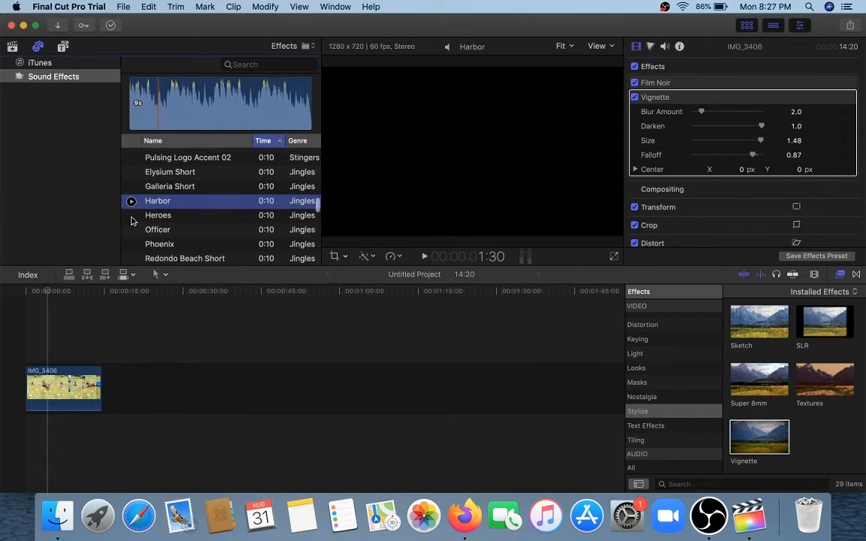
{"action": "left_click", "coordinate": [132, 216]}
{"action": "left_click", "coordinate": [132, 213]}
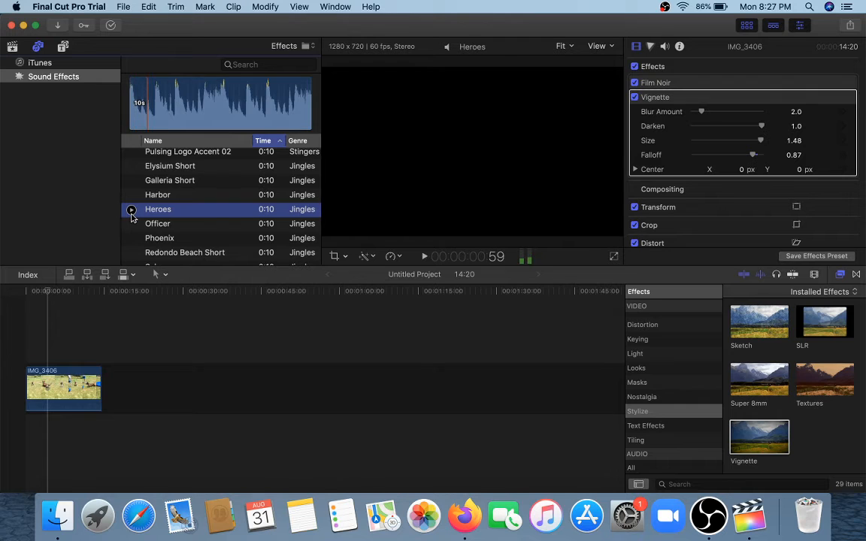
{"action": "scroll", "coordinate": [131, 241], "scroll_direction": "down", "scroll_amount": 3}
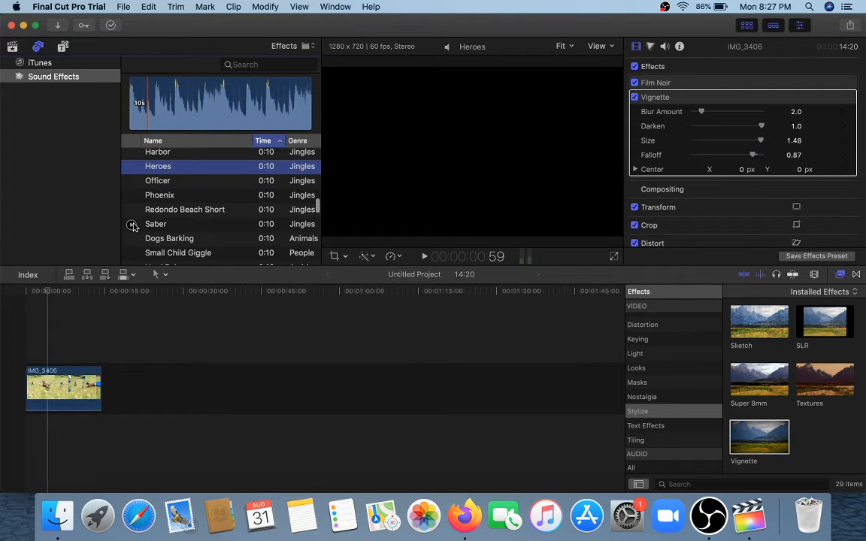
{"action": "left_click", "coordinate": [131, 224]}
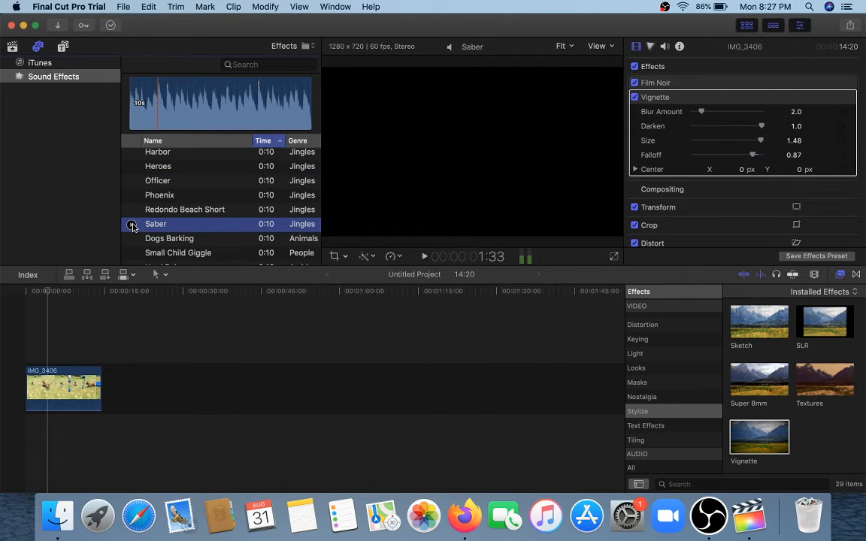
{"action": "left_click", "coordinate": [132, 209]}
{"action": "left_click", "coordinate": [132, 210]}
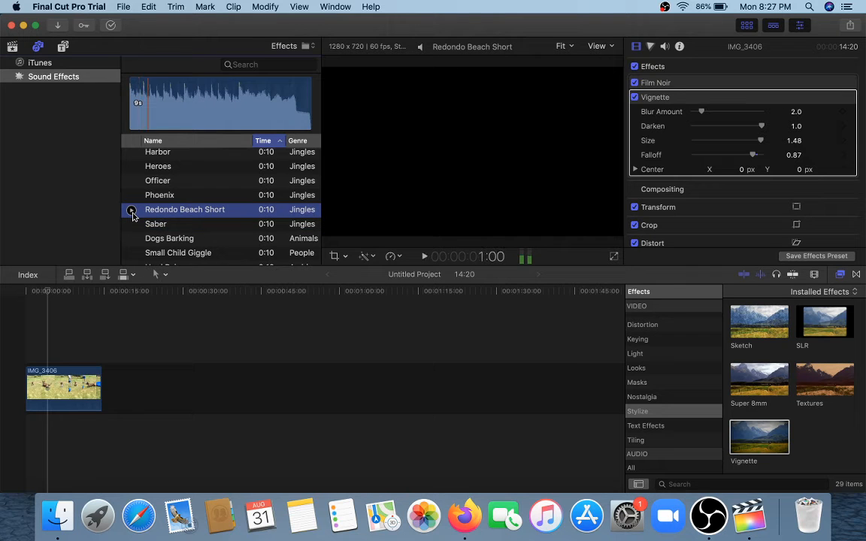
{"action": "left_click", "coordinate": [132, 196]}
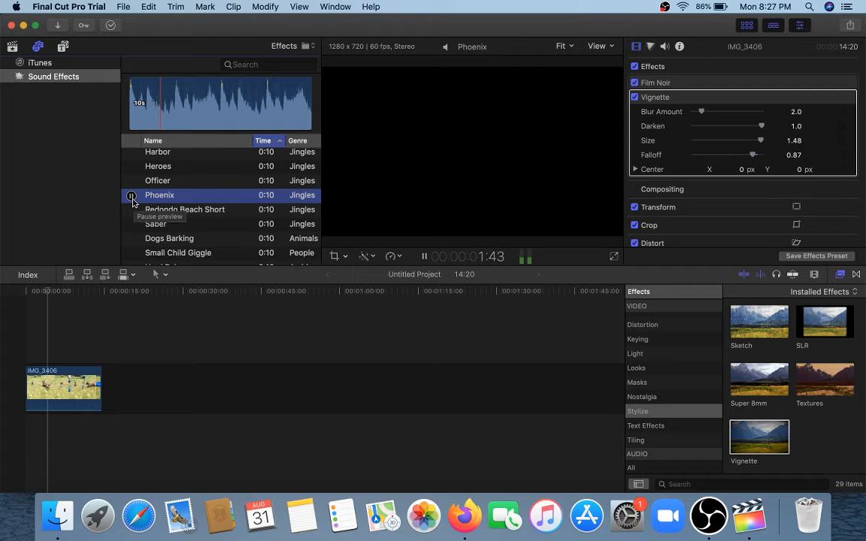
{"action": "left_click", "coordinate": [131, 196]}
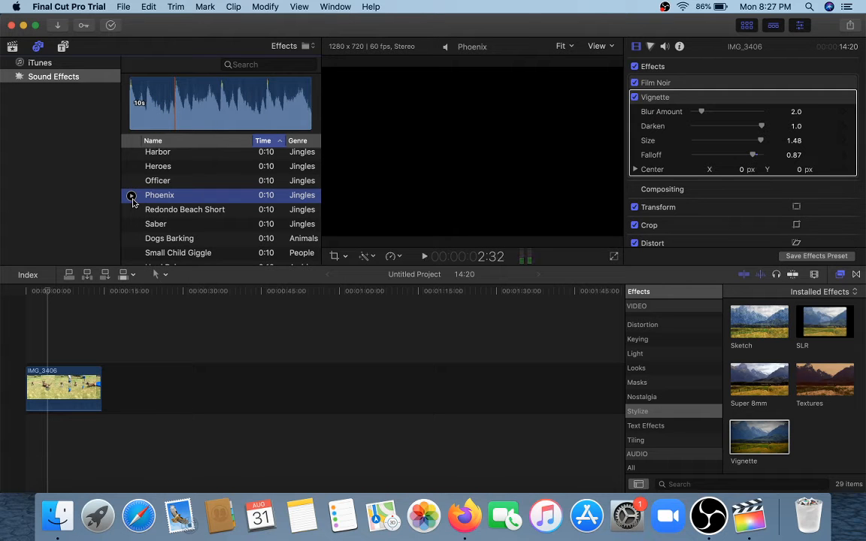
Step: Add the Phoenix jingle beneath the IMG_3406 clip, aligned with its start, and return to the library's clip browser
{"action": "scroll", "coordinate": [132, 202], "scroll_direction": "down", "scroll_amount": 6}
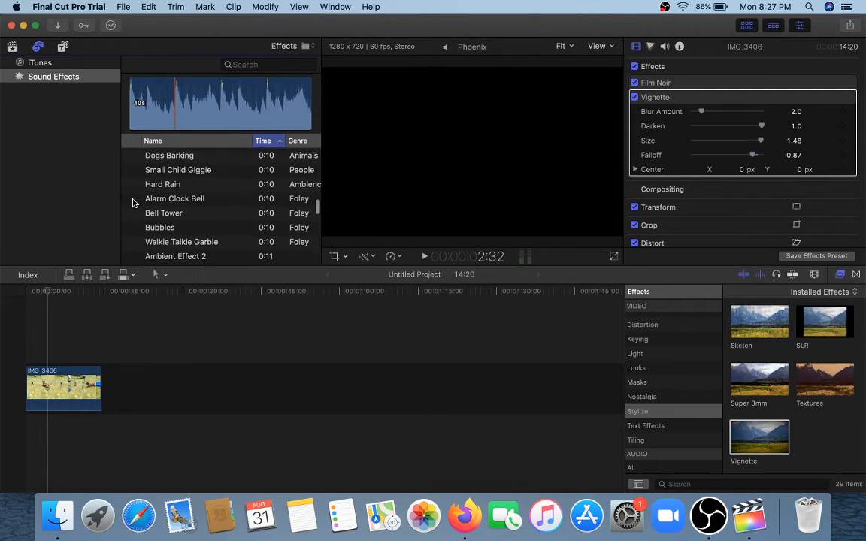
{"action": "scroll", "coordinate": [131, 201], "scroll_direction": "down", "scroll_amount": 4}
{"action": "scroll", "coordinate": [131, 202], "scroll_direction": "up", "scroll_amount": 9}
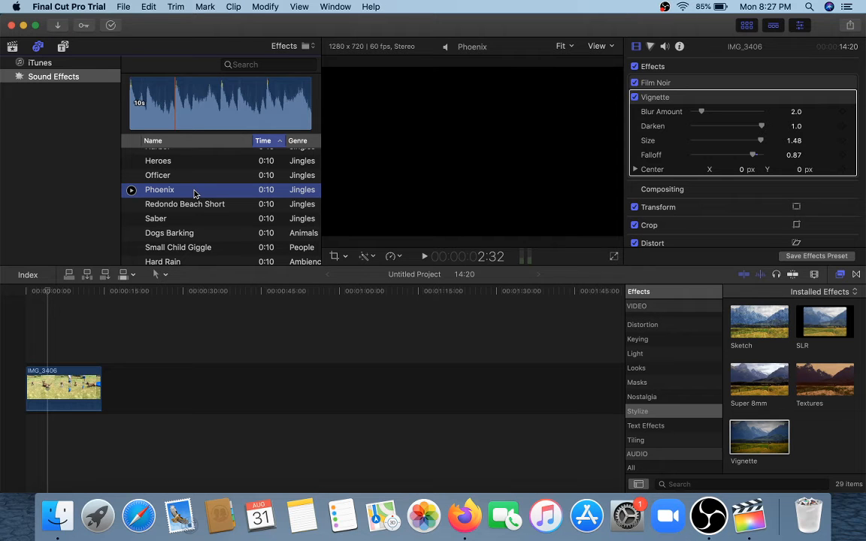
{"action": "left_click_drag", "start_coordinate": [194, 194], "coordinate": [23, 434]}
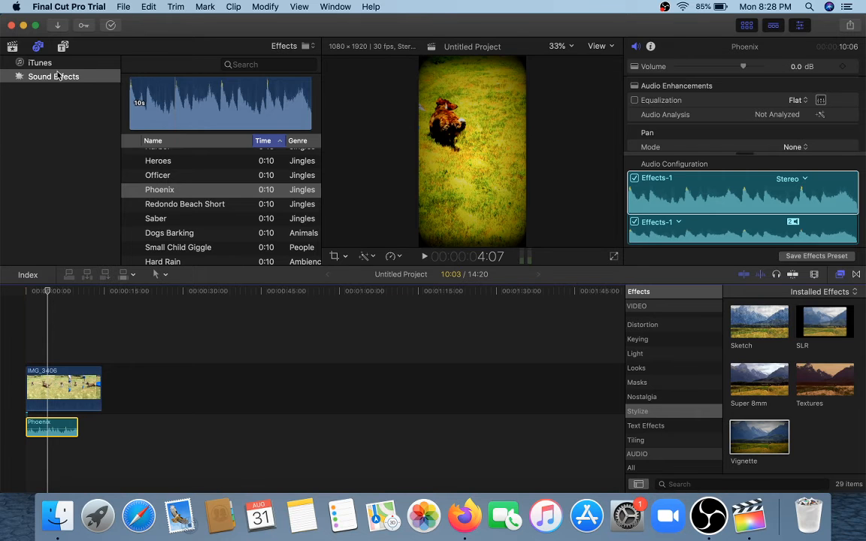
{"action": "left_click", "coordinate": [12, 47]}
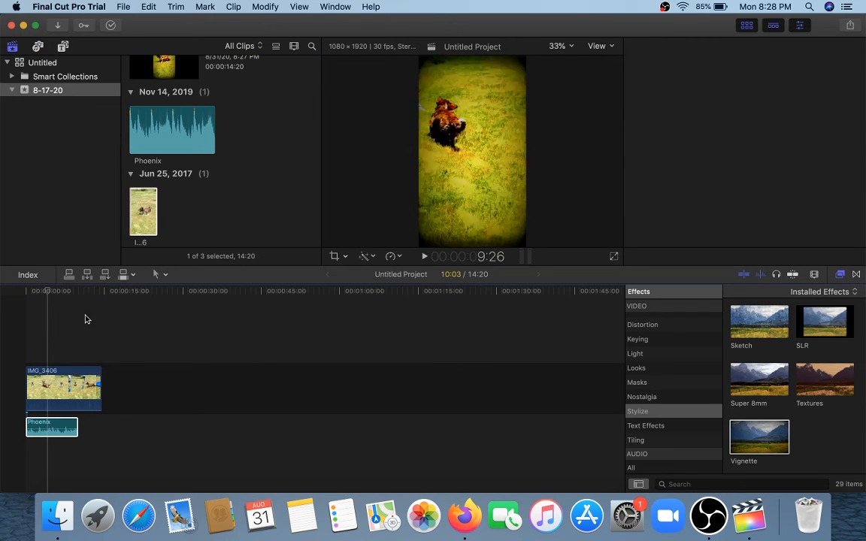
Step: Apply an audio fade-out to about the last 2 seconds of the Phoenix clip in the timeline
{"action": "left_click", "coordinate": [78, 424]}
{"action": "key", "text": "super+equal"}
{"action": "key", "text": "super+equal"}
{"action": "key", "text": "super+equal"}
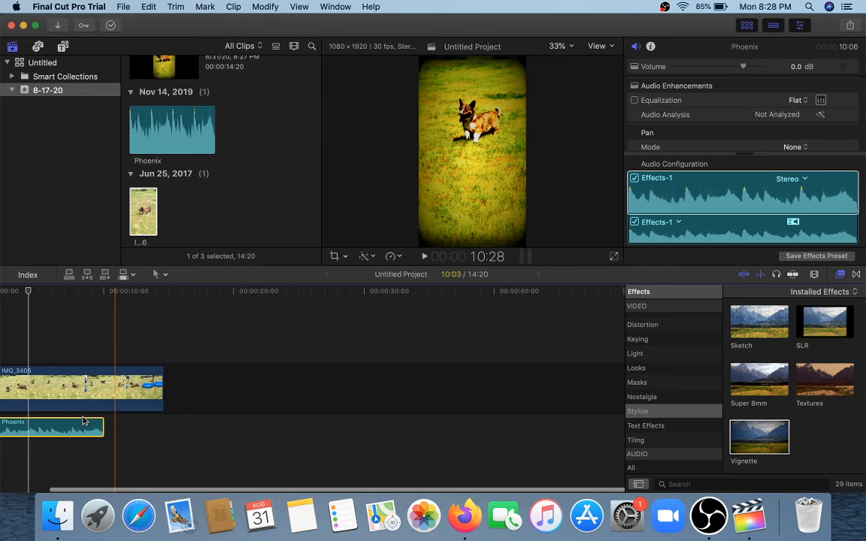
{"action": "key", "text": "super+equal"}
{"action": "key", "text": "super+equal"}
{"action": "key", "text": "super+equal"}
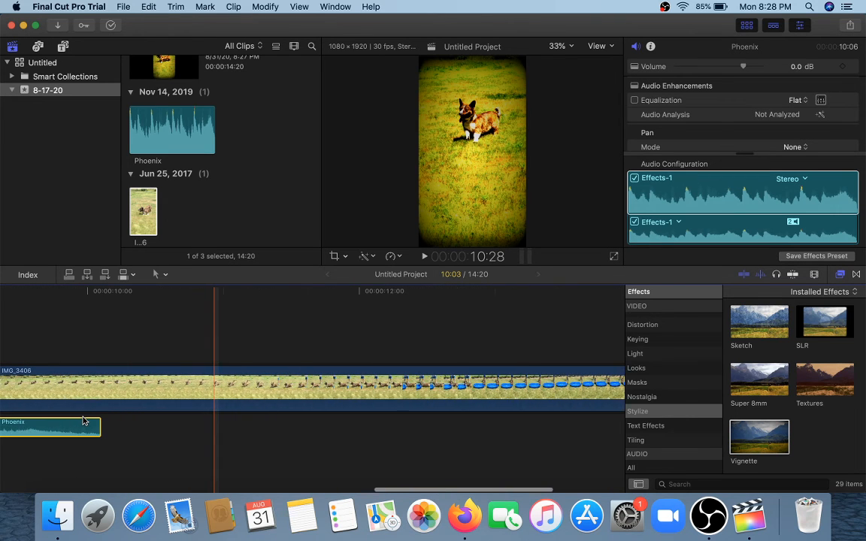
{"action": "scroll", "coordinate": [82, 422], "scroll_direction": "left", "scroll_amount": 5}
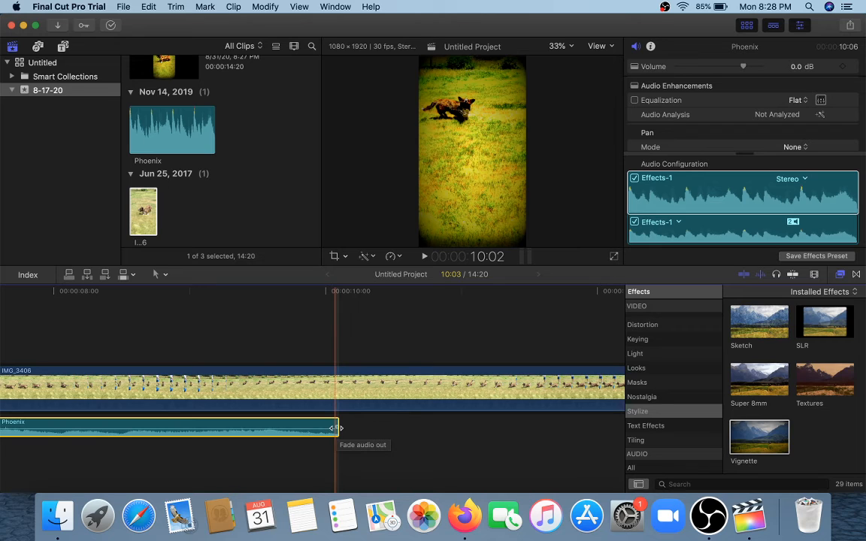
{"action": "left_click_drag", "start_coordinate": [335, 428], "coordinate": [29, 427]}
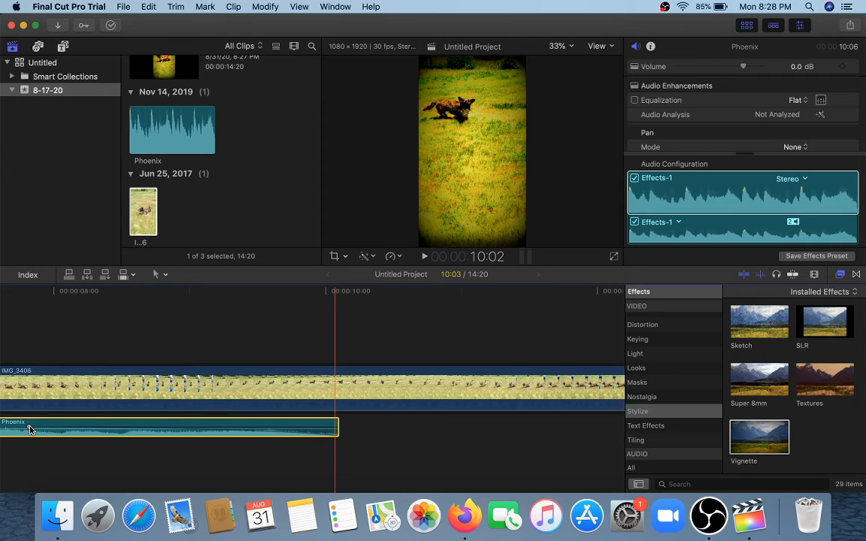
Step: Play the project from the beginning to review the IMG_3406 clip with the Phoenix audio, stopping near the end
{"action": "key", "text": "super+minus"}
{"action": "key", "text": "super+minus"}
{"action": "key", "text": "super+minus"}
{"action": "key", "text": "super+minus"}
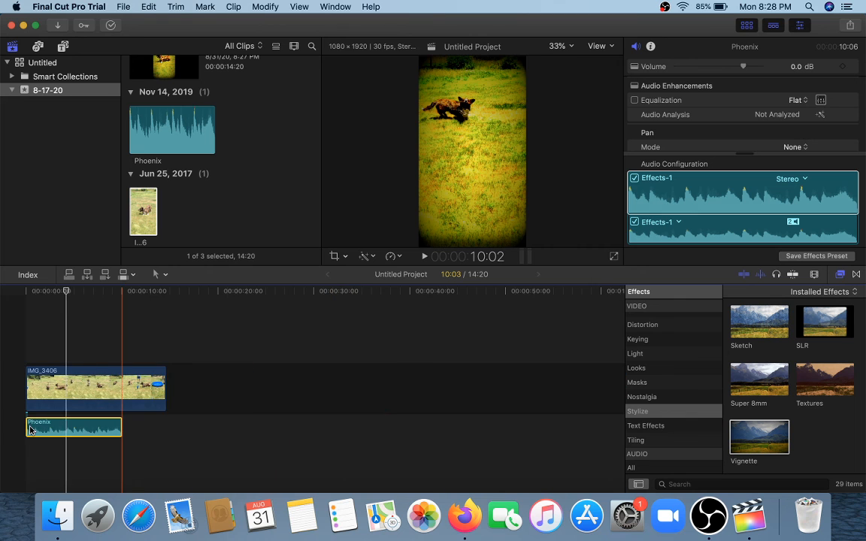
{"action": "left_click", "coordinate": [22, 357]}
{"action": "key", "text": "space"}
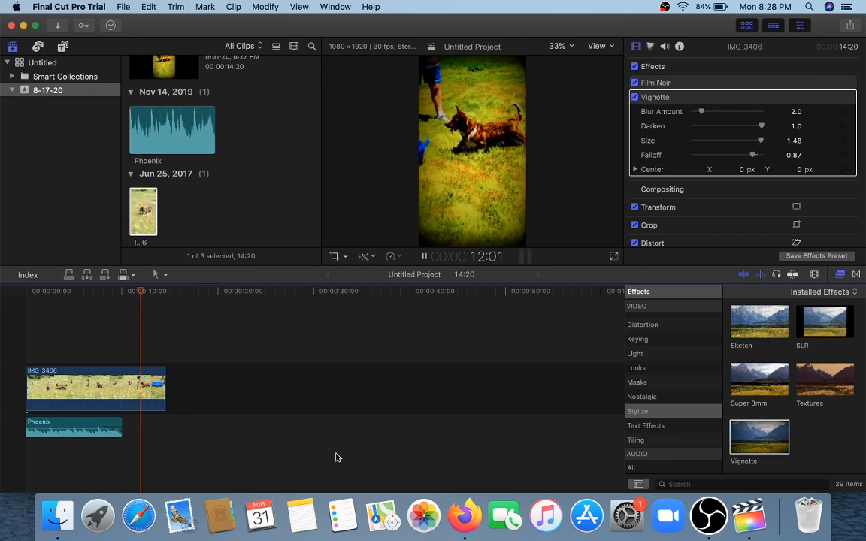
{"action": "key", "text": "space"}
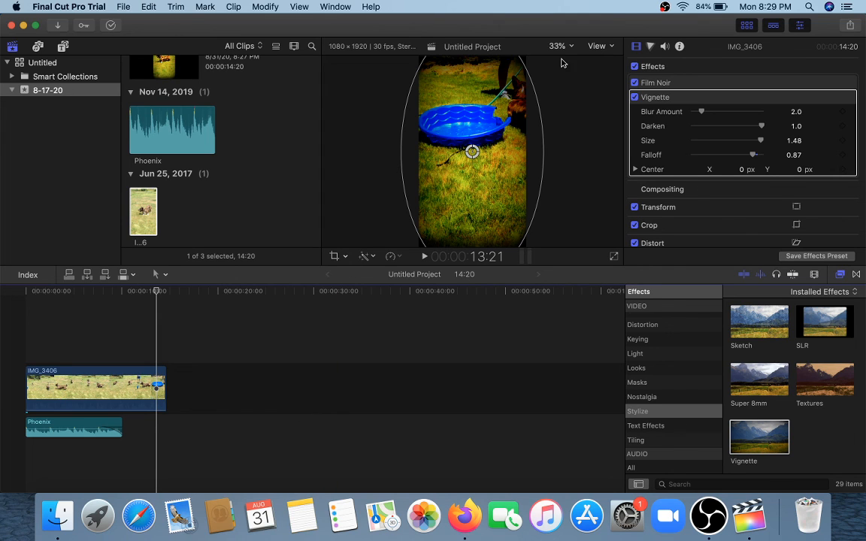
{"action": "left_click", "coordinate": [665, 6]}
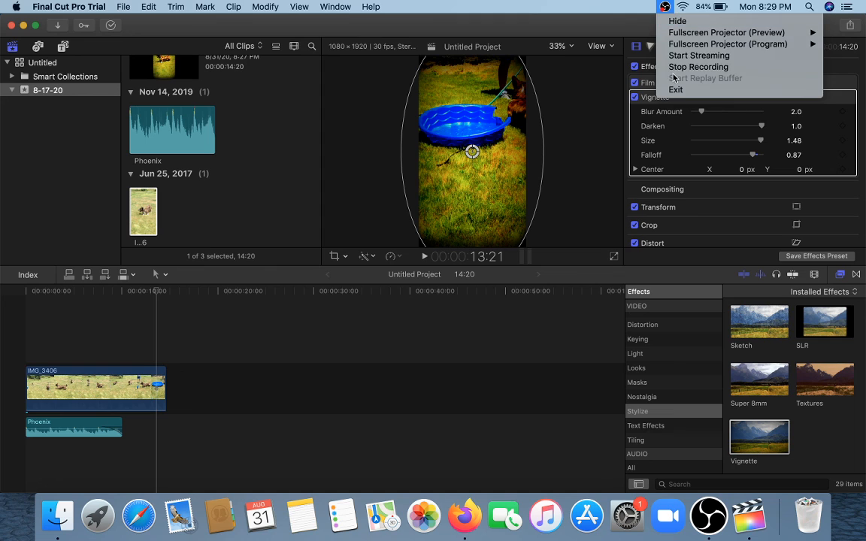